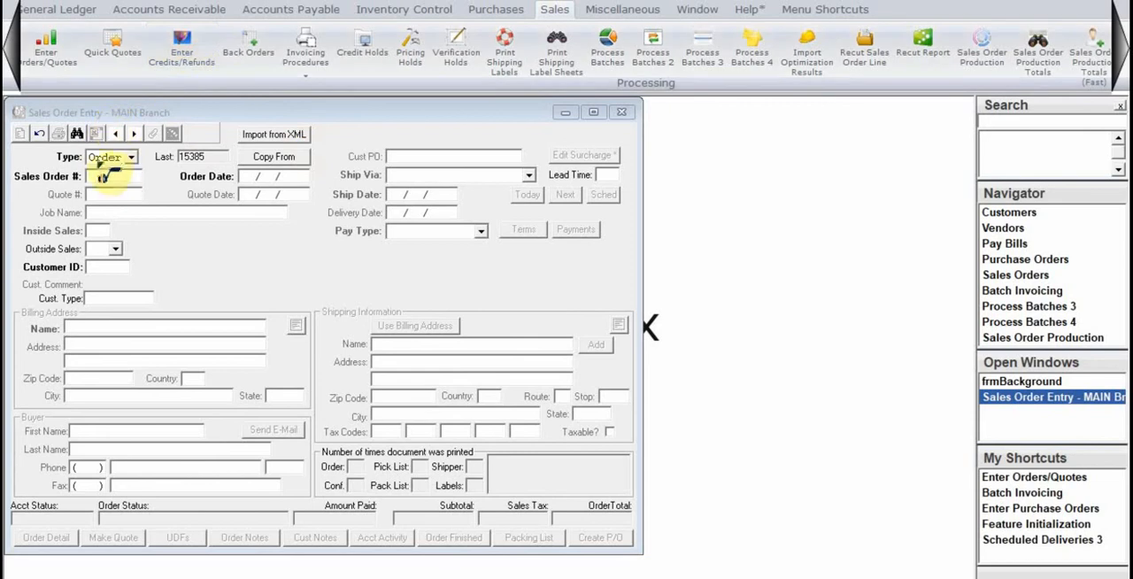
Import "Test with hardware.smartxml" from D:\DXFs\DXFs as a new sales order, even though it was imported before.
click(281, 135)
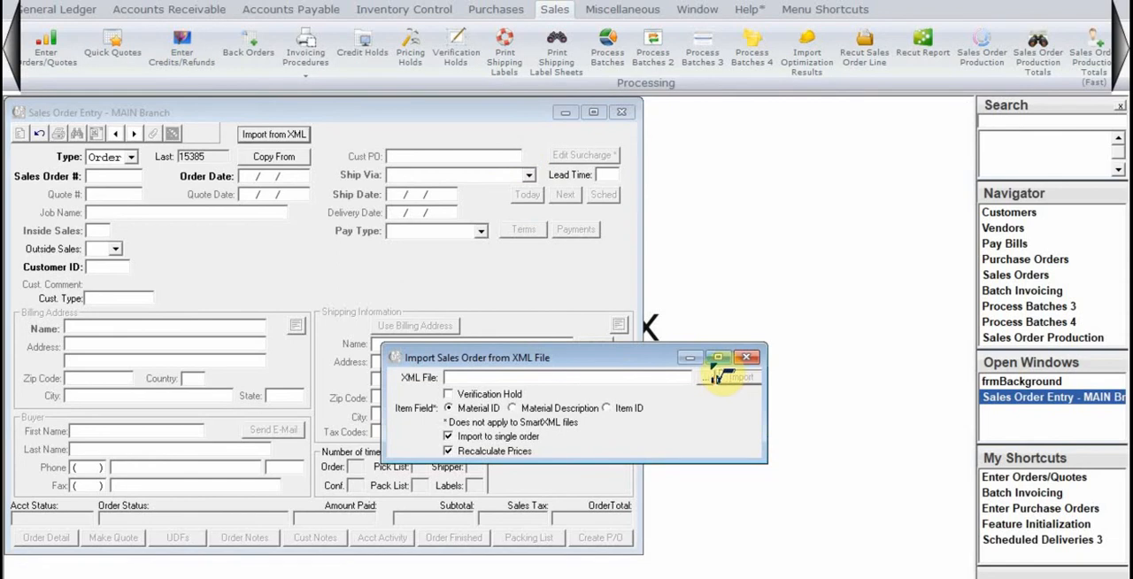
click(719, 377)
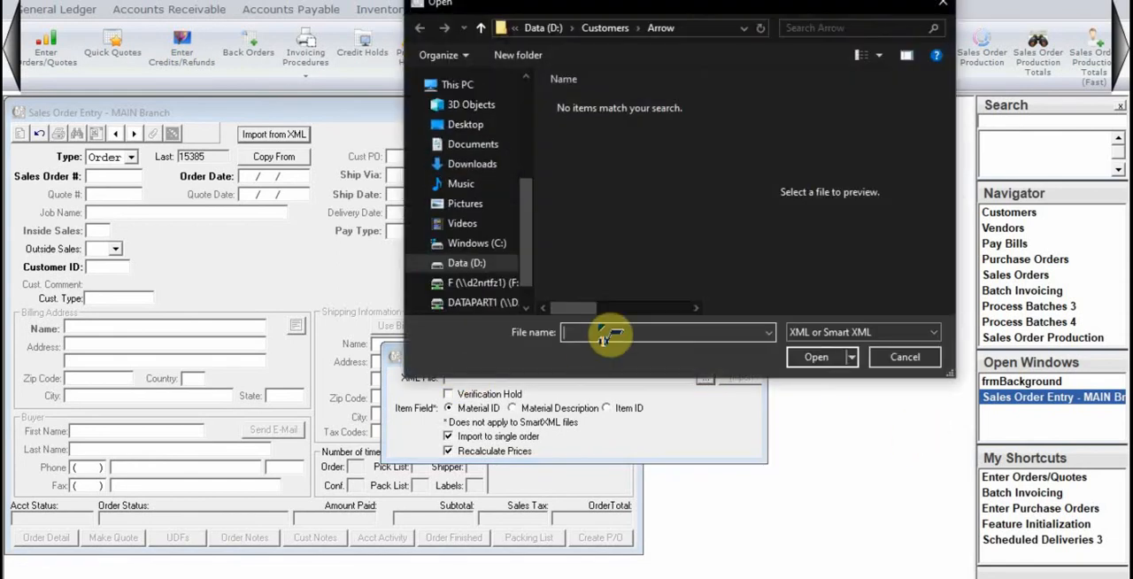
click(447, 263)
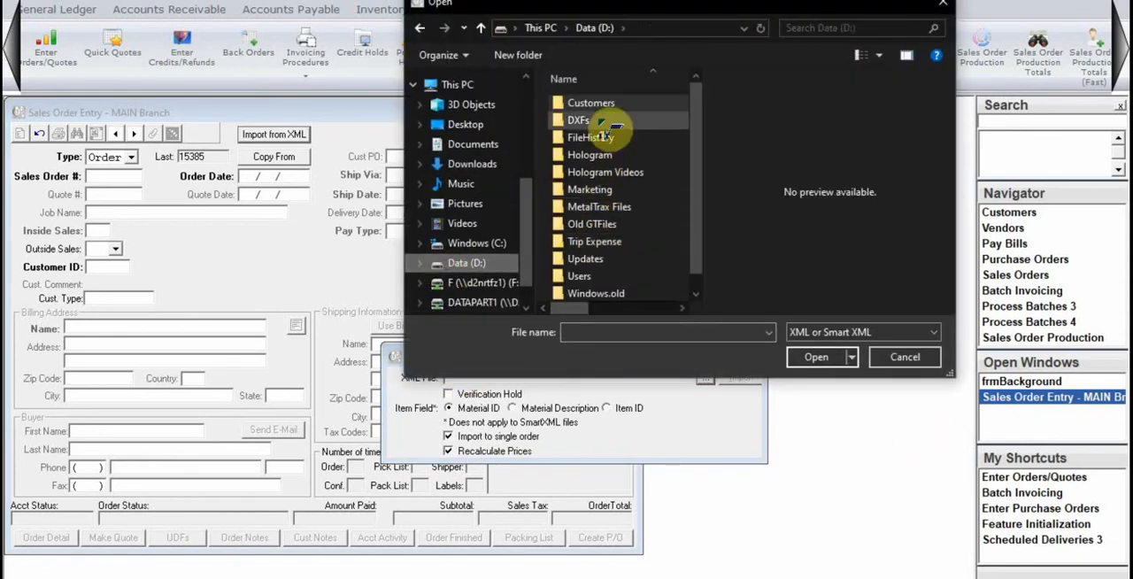
double_click(602, 122)
click(602, 108)
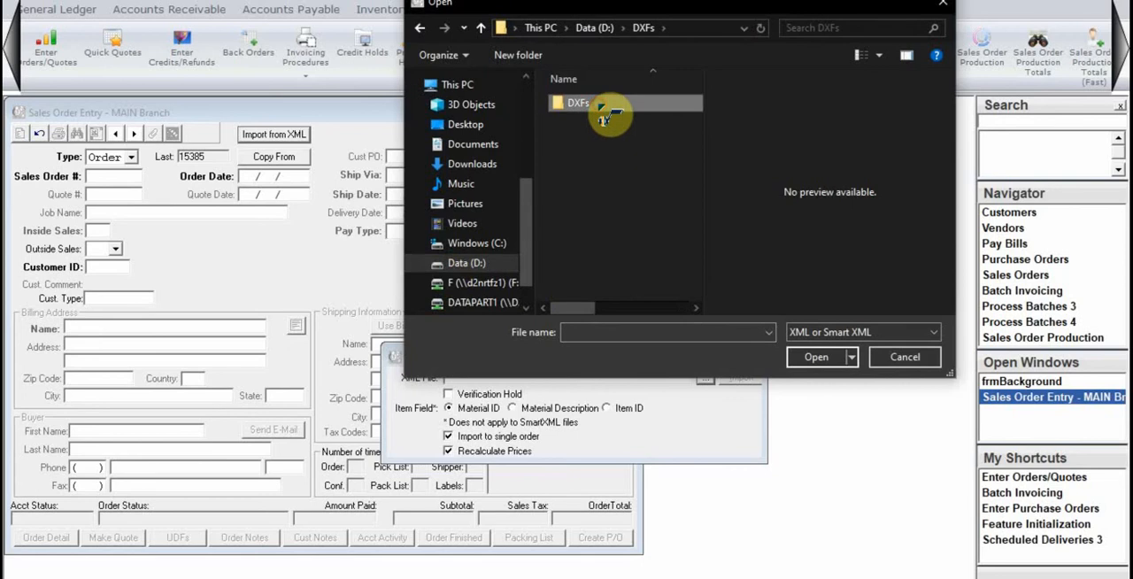
double_click(602, 106)
click(604, 121)
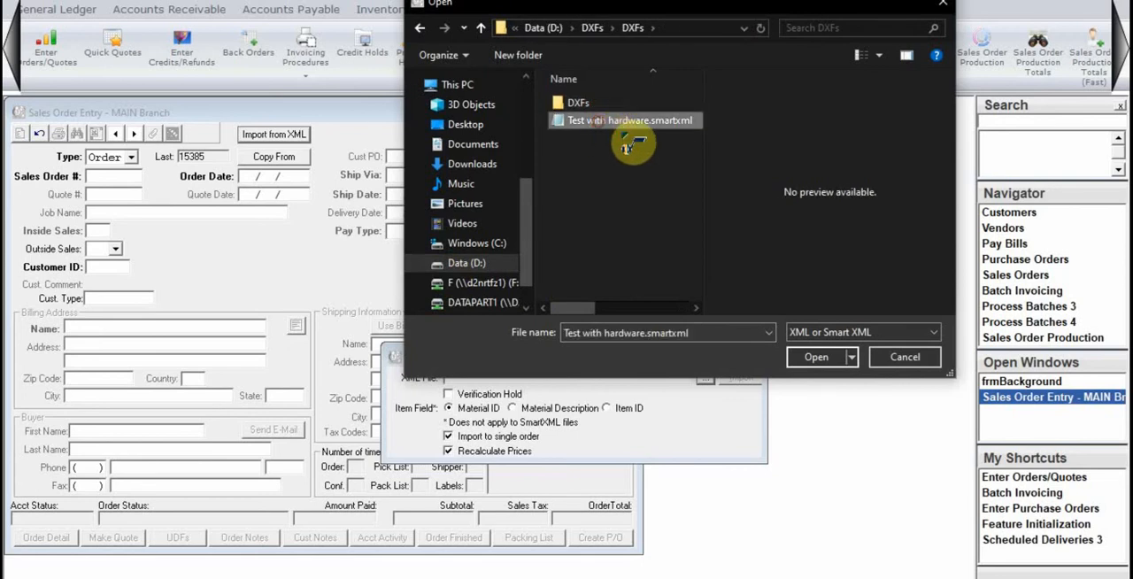
click(816, 357)
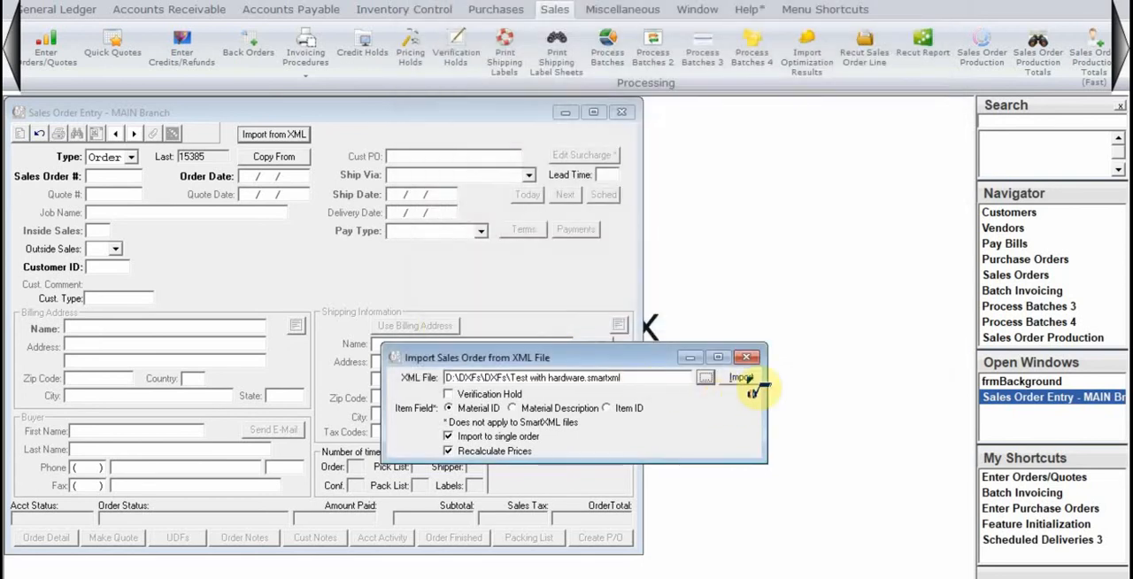
click(742, 379)
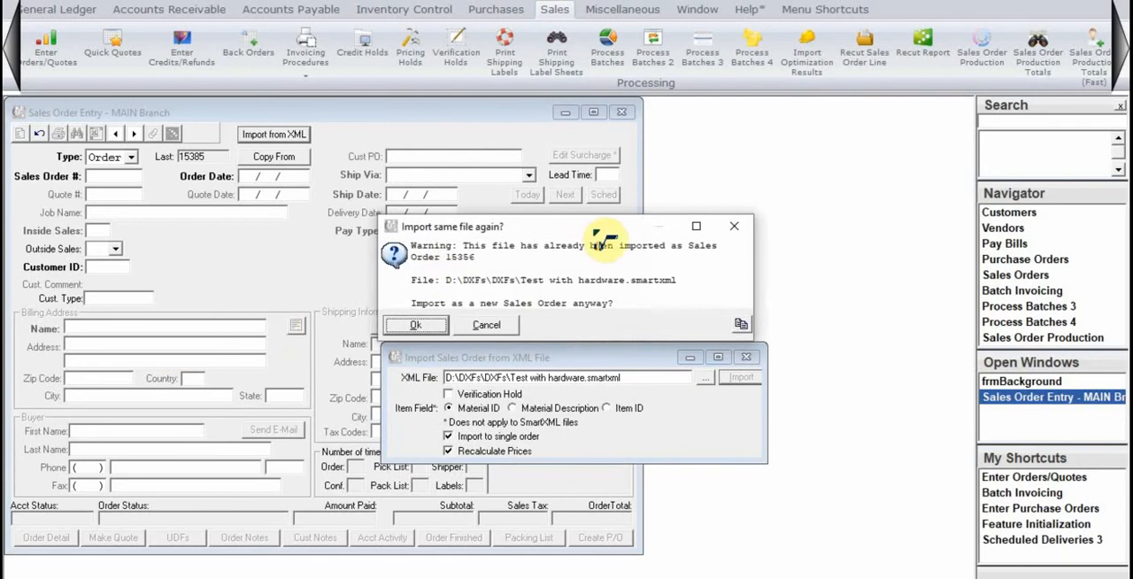
click(423, 326)
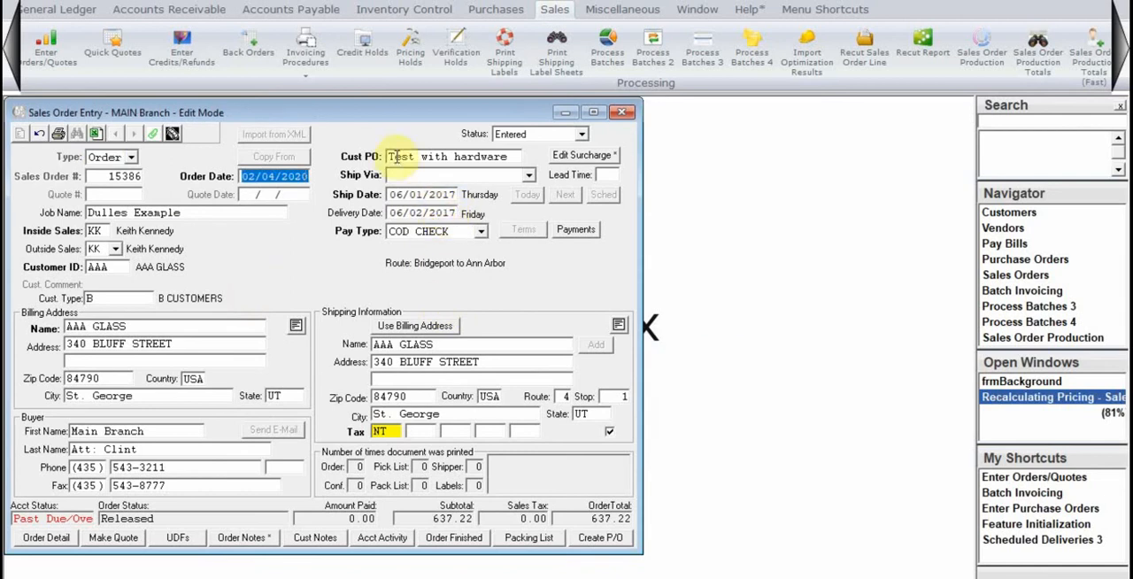
Set the order's ship and delivery dates to 02/21/2020, and proceed to its detail lines with the changes saved.
click(51, 542)
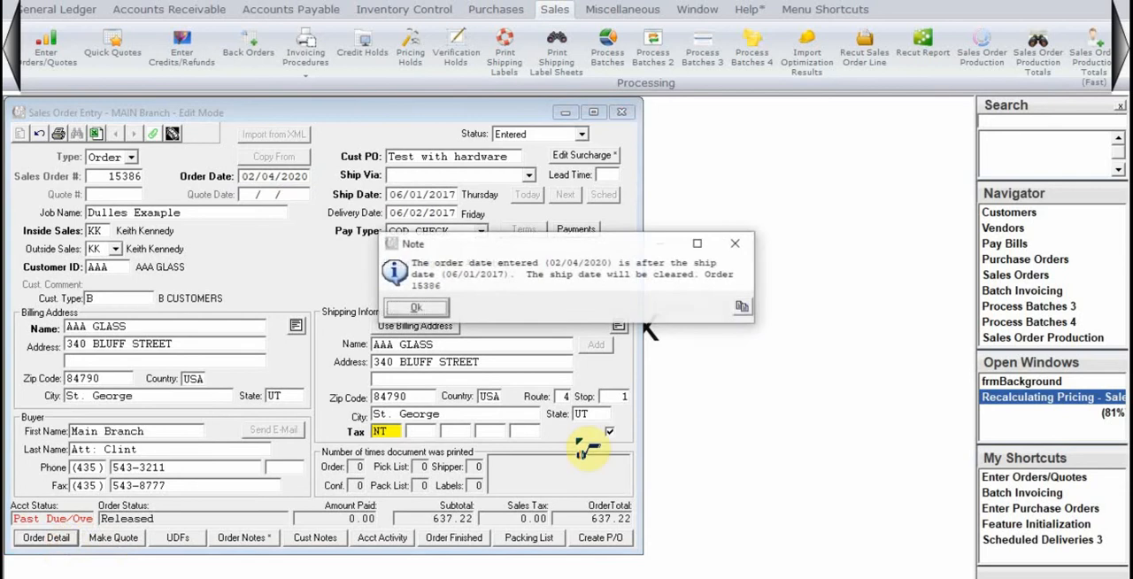
click(417, 306)
click(431, 213)
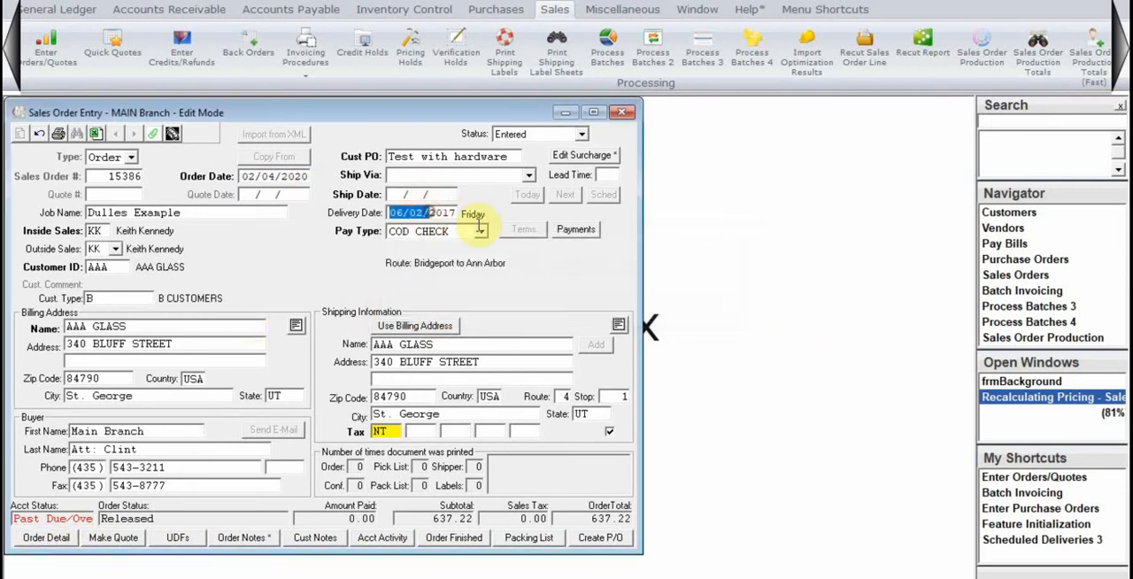
click(412, 195)
click(416, 306)
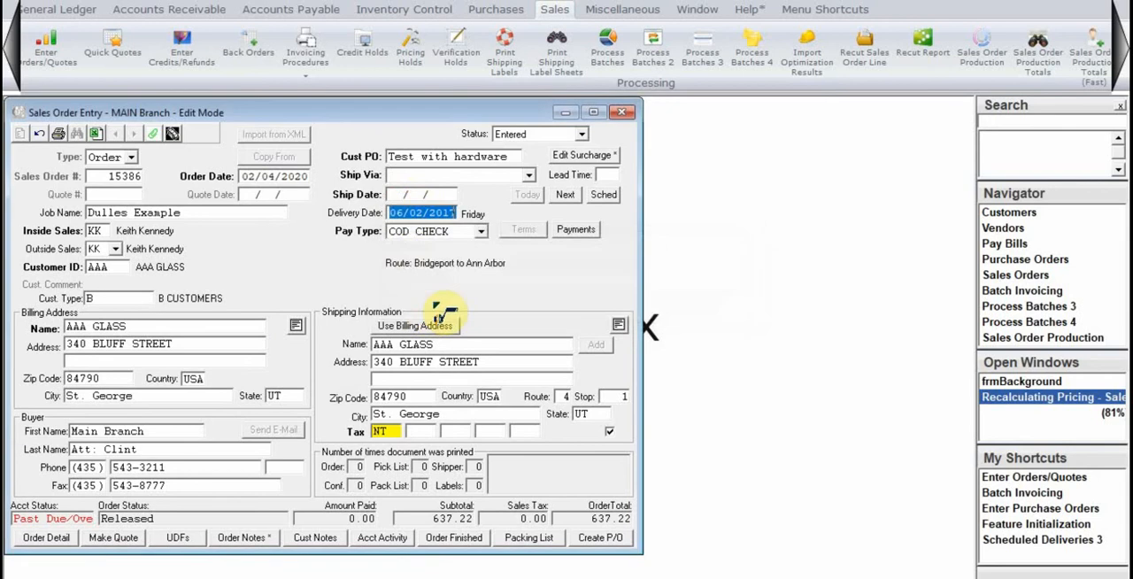
key(Delete)
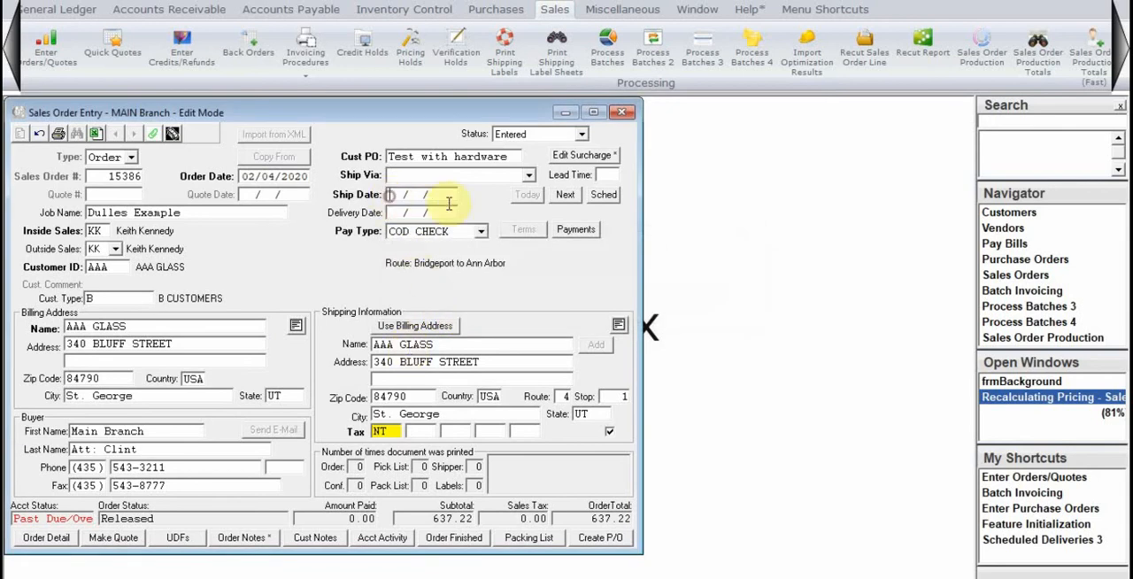
key(Tab)
key(Tab)
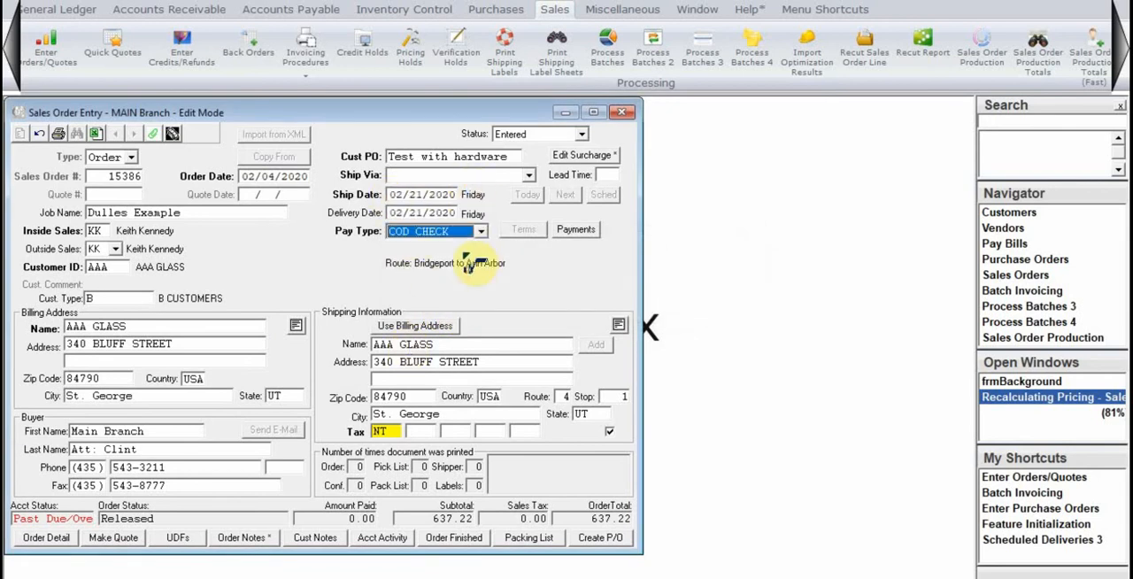
click(40, 537)
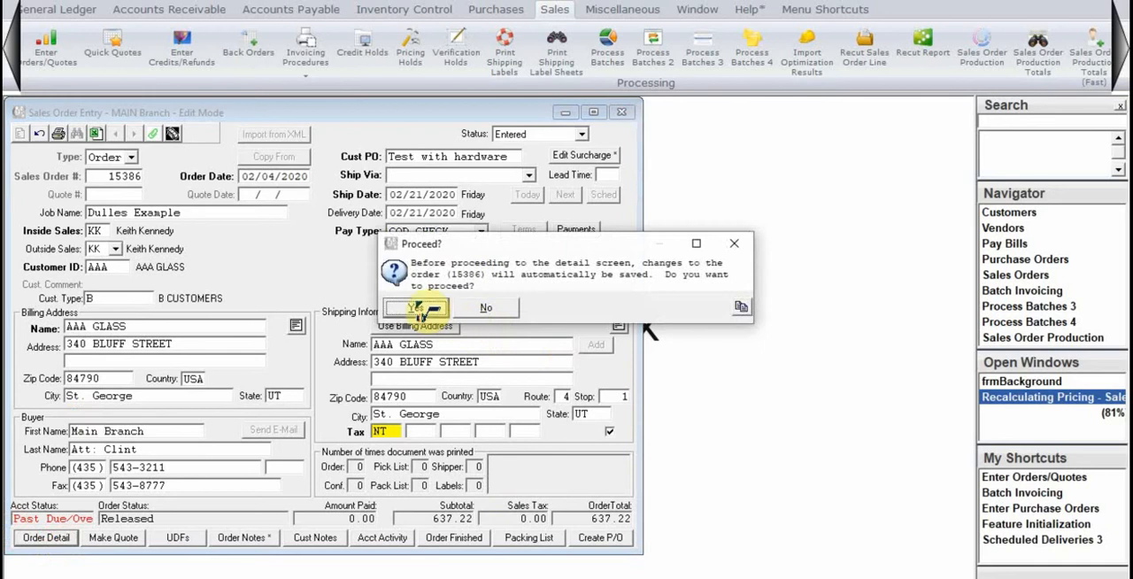
click(418, 307)
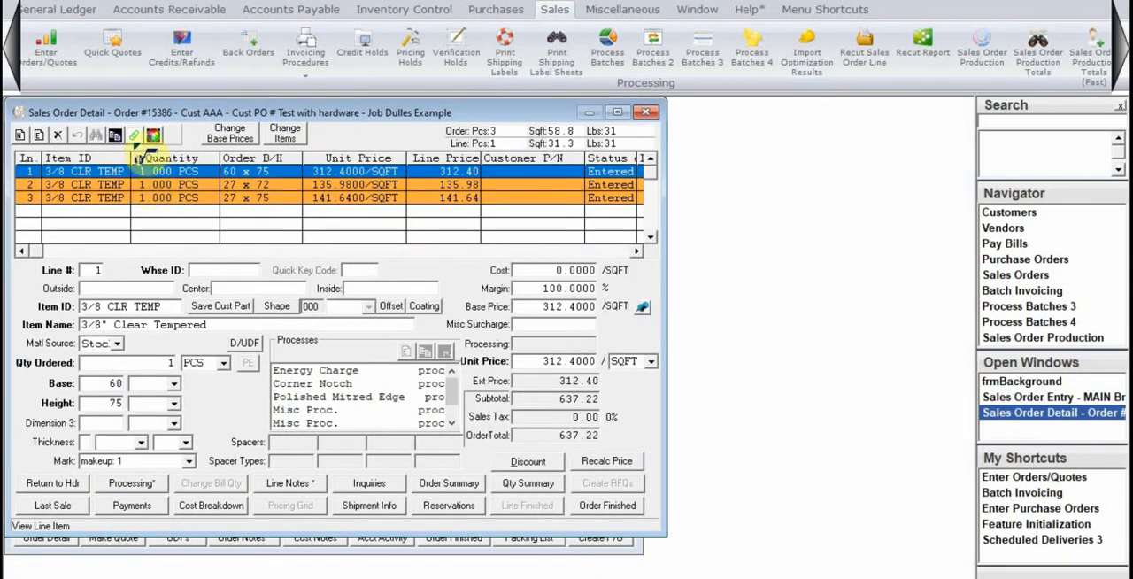
View the 01.emf and 02.DXF attachments of order line 1.
click(134, 136)
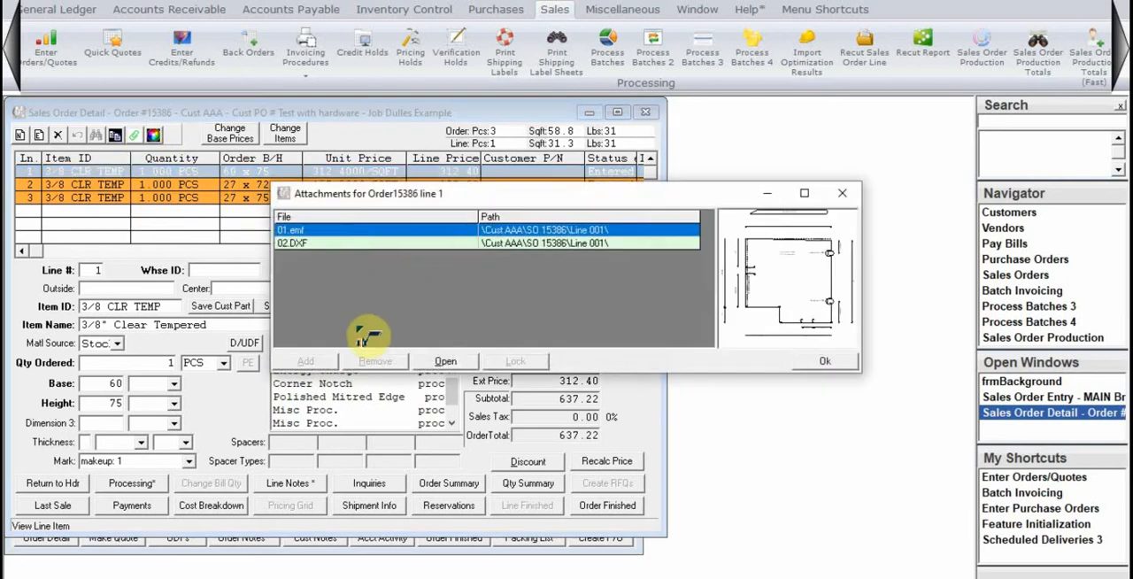
click(329, 242)
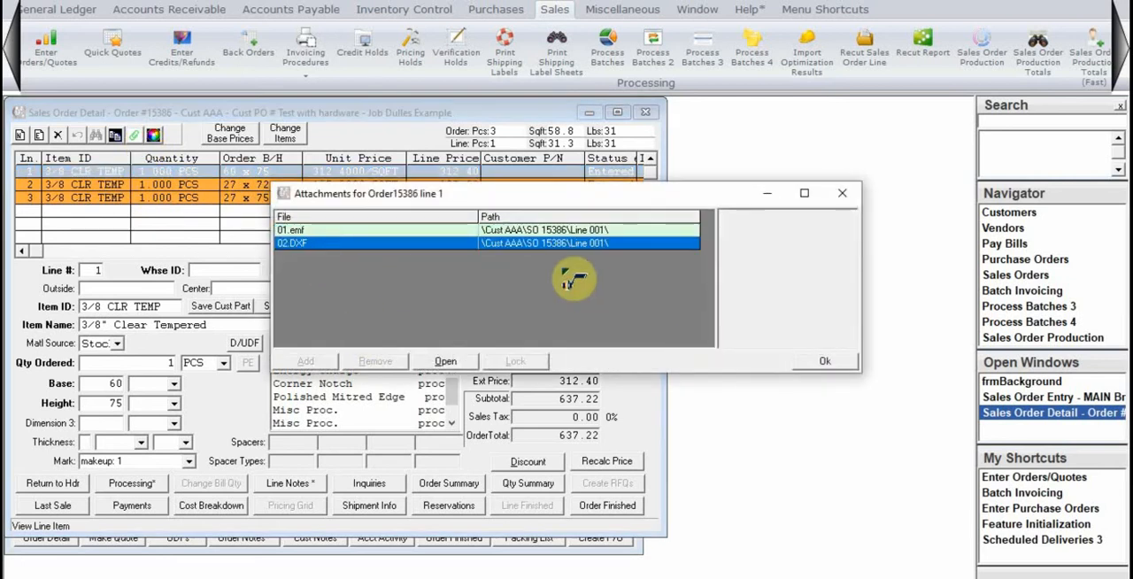
click(842, 193)
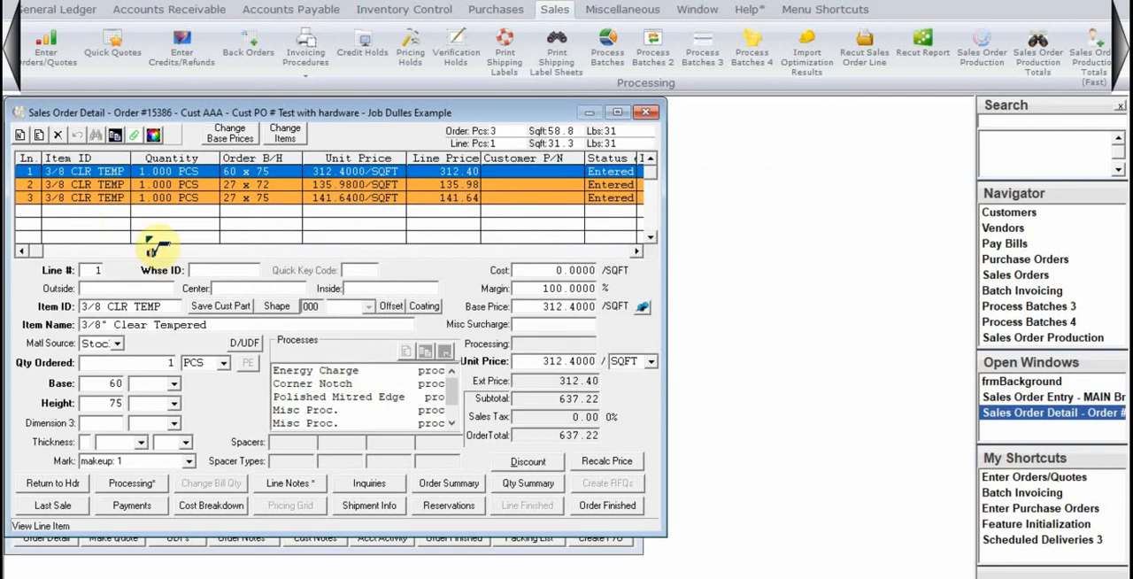
Put order line 1 in edit mode and try to browse for a DXF pattern in its shape settings.
click(38, 134)
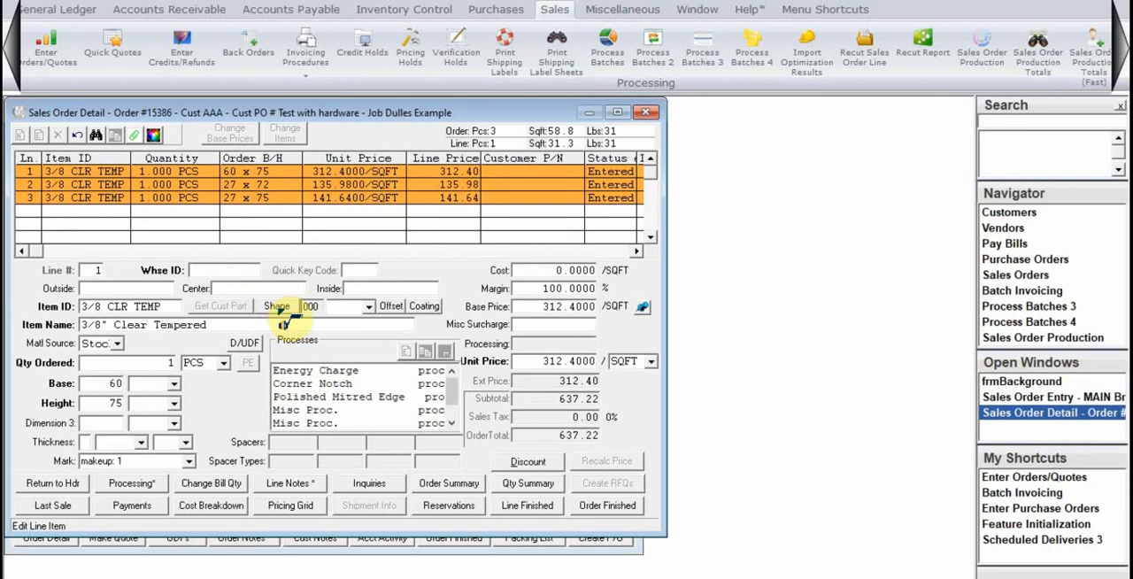
click(281, 306)
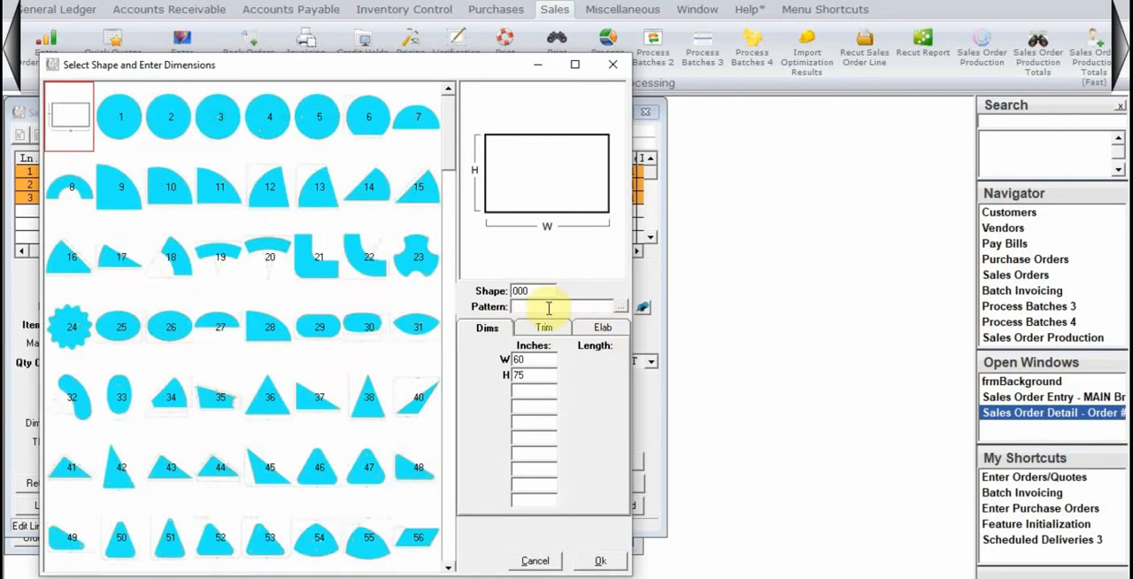
click(623, 309)
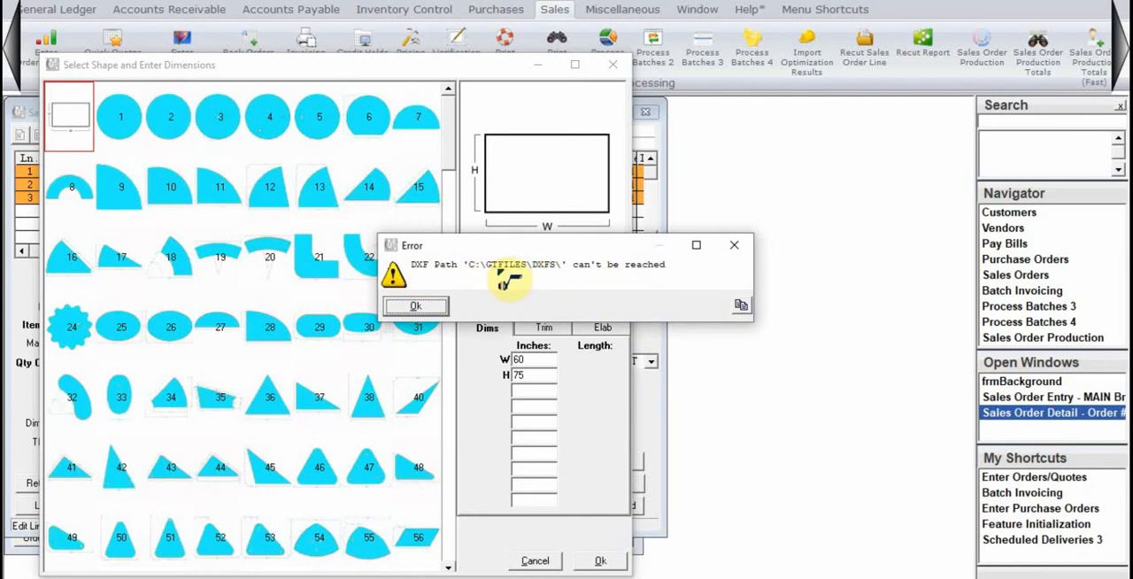
click(416, 306)
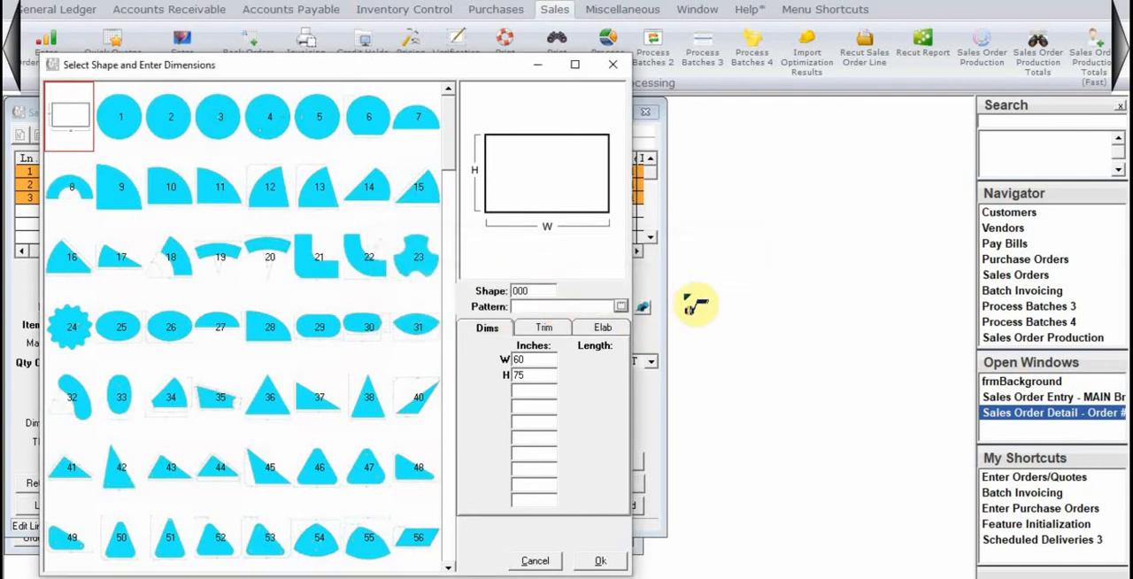
click(613, 65)
In feature 2763, change the DXF network path to D:\DXFs and save the setting.
click(630, 23)
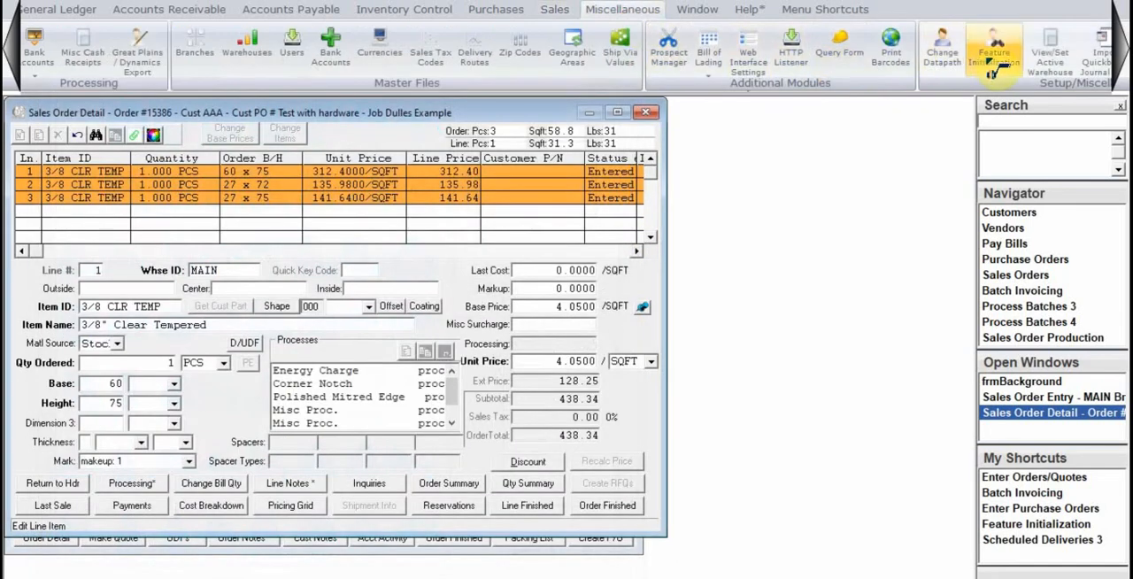
click(995, 51)
text(2763)
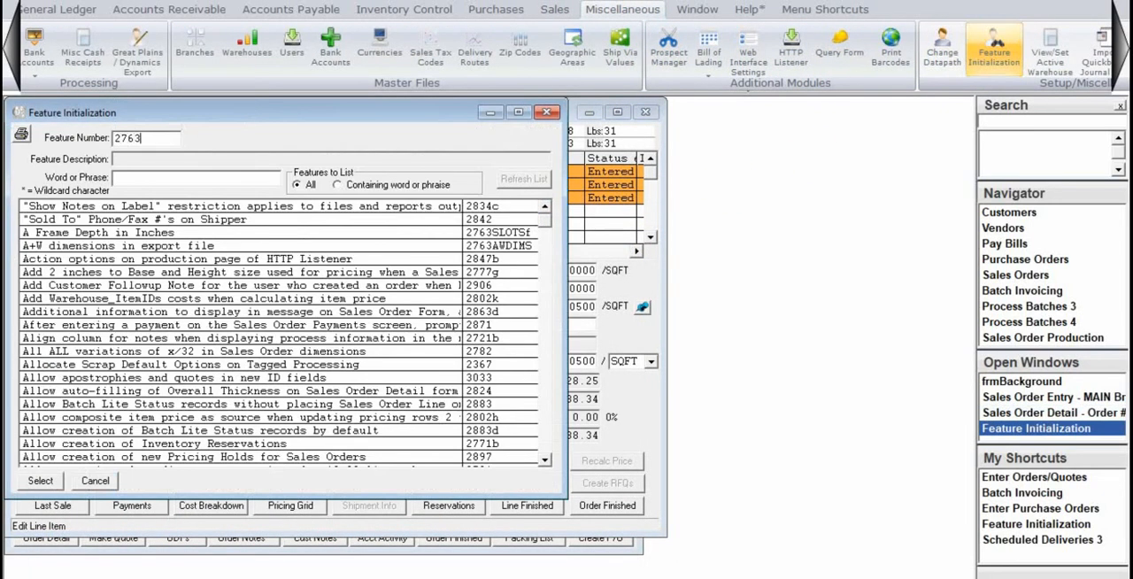
key(Return)
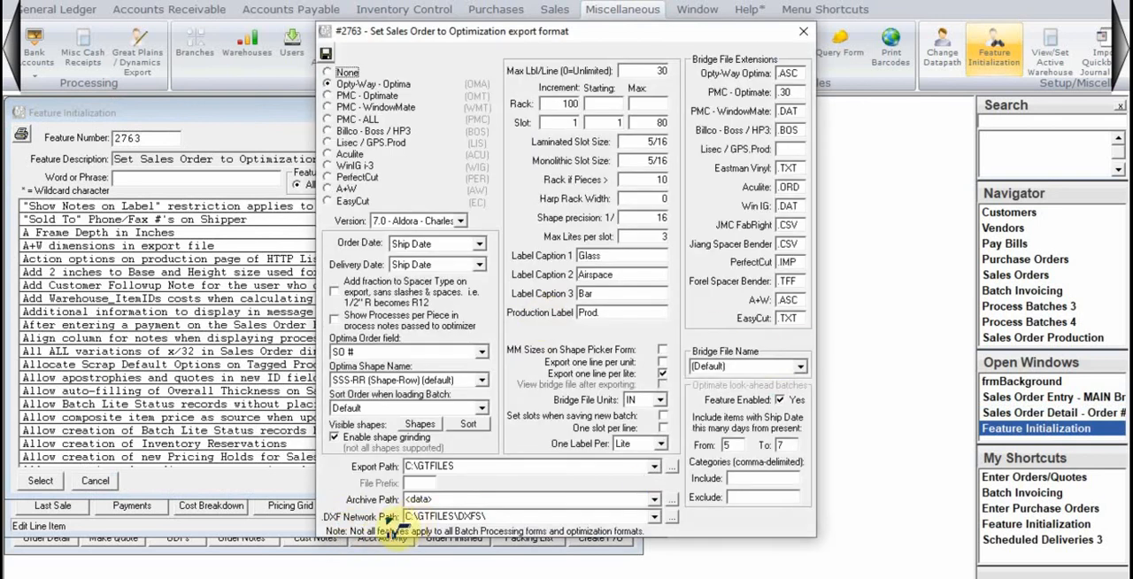
click(506, 517)
text(D:\DXFs)
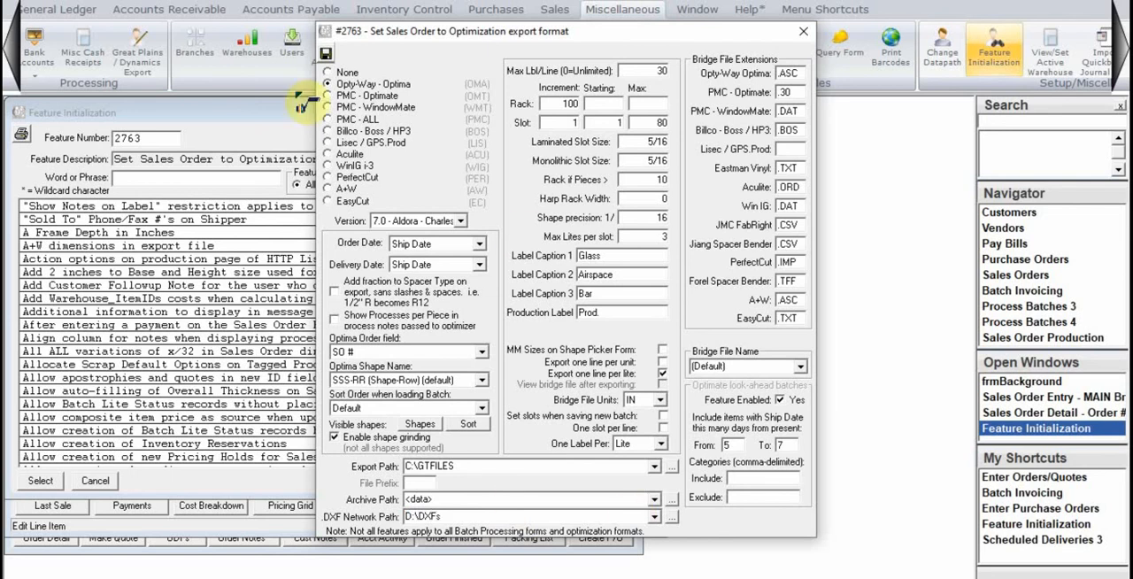
click(326, 53)
click(547, 112)
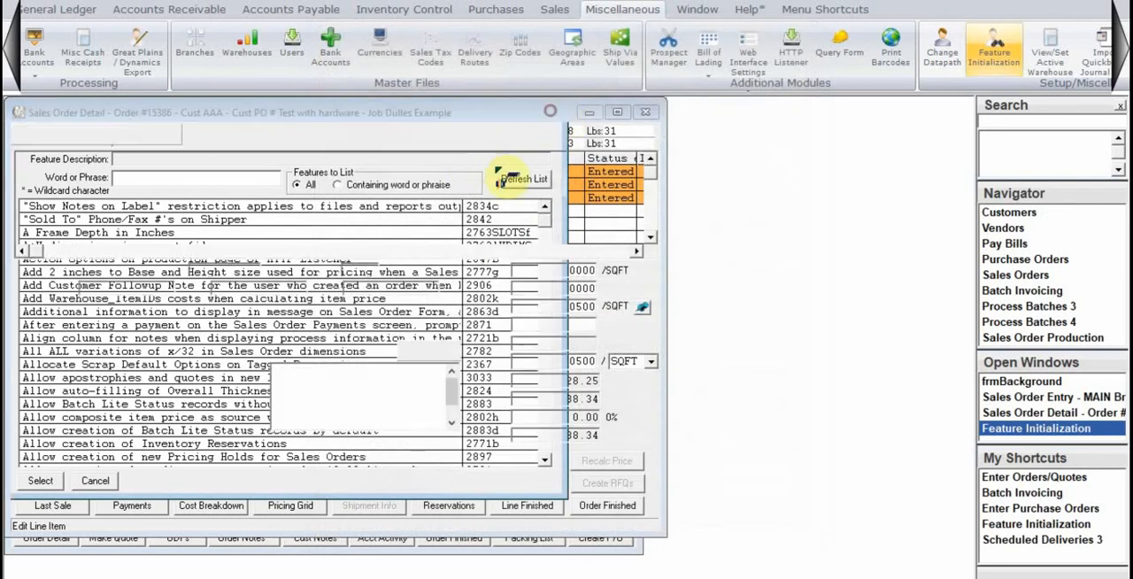
Browse the nested DXFs folders for a pattern file for line 1's shape, and close the shape settings without choosing one.
click(276, 306)
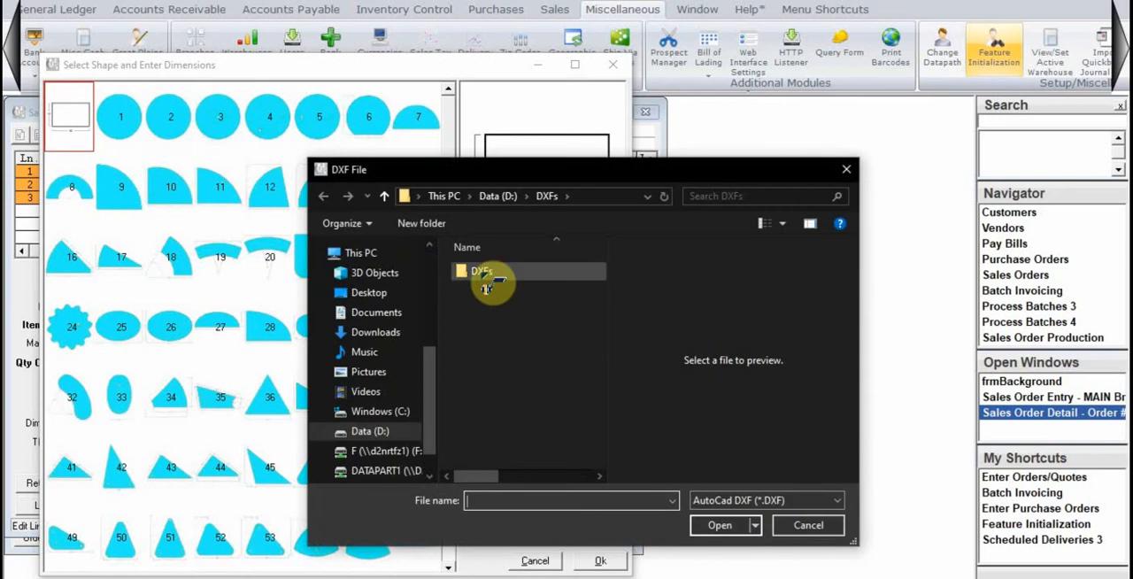
double_click(485, 274)
double_click(480, 273)
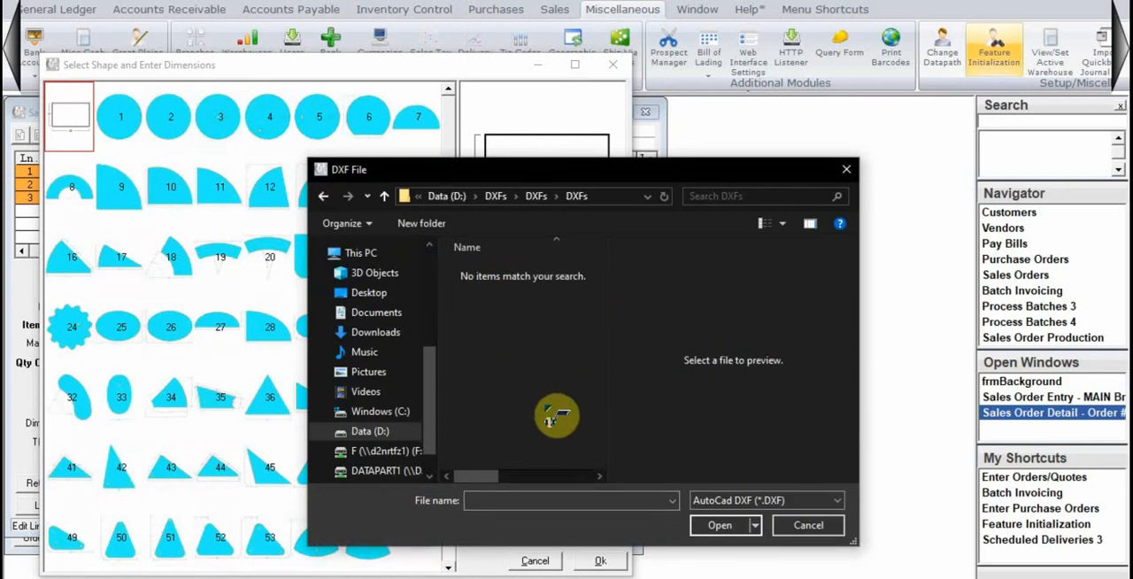
click(809, 525)
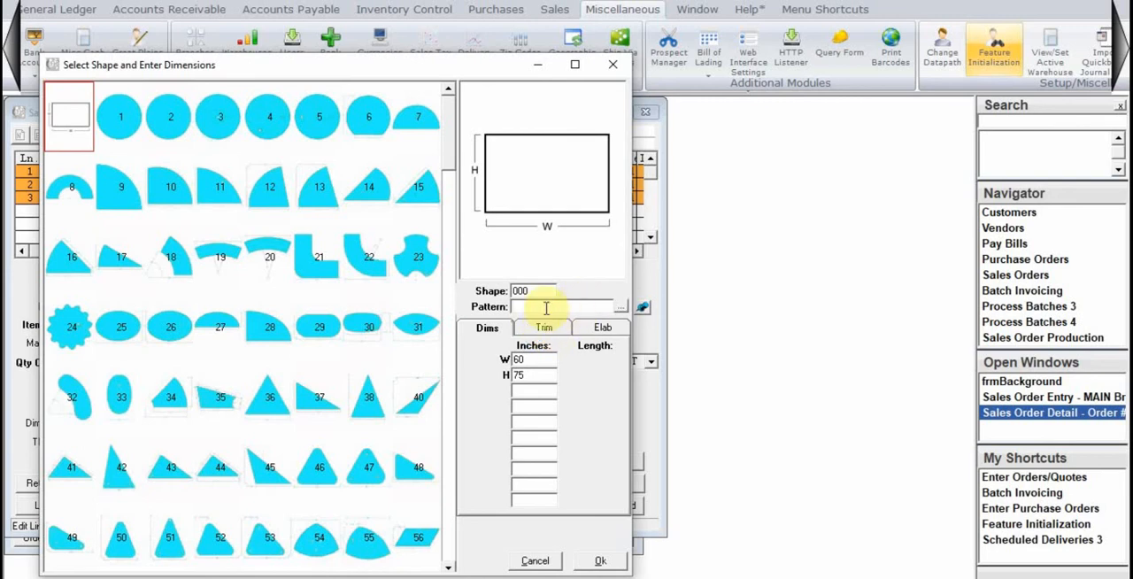
click(518, 307)
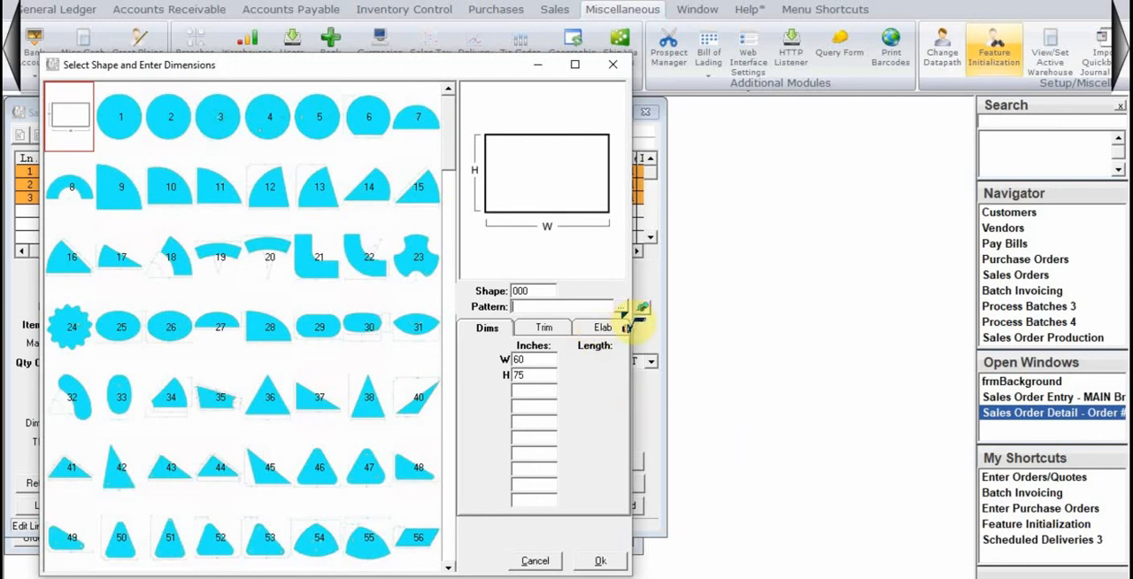
click(602, 560)
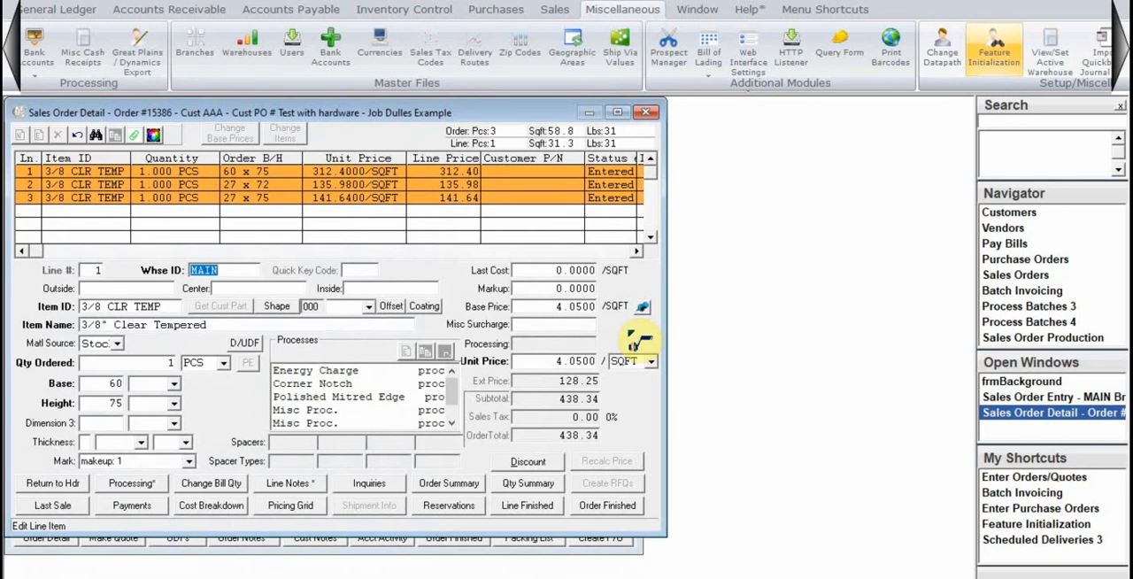
Move the Sales Order Detail window aside to uncover the order header behind it.
drag(217, 113, 504, 119)
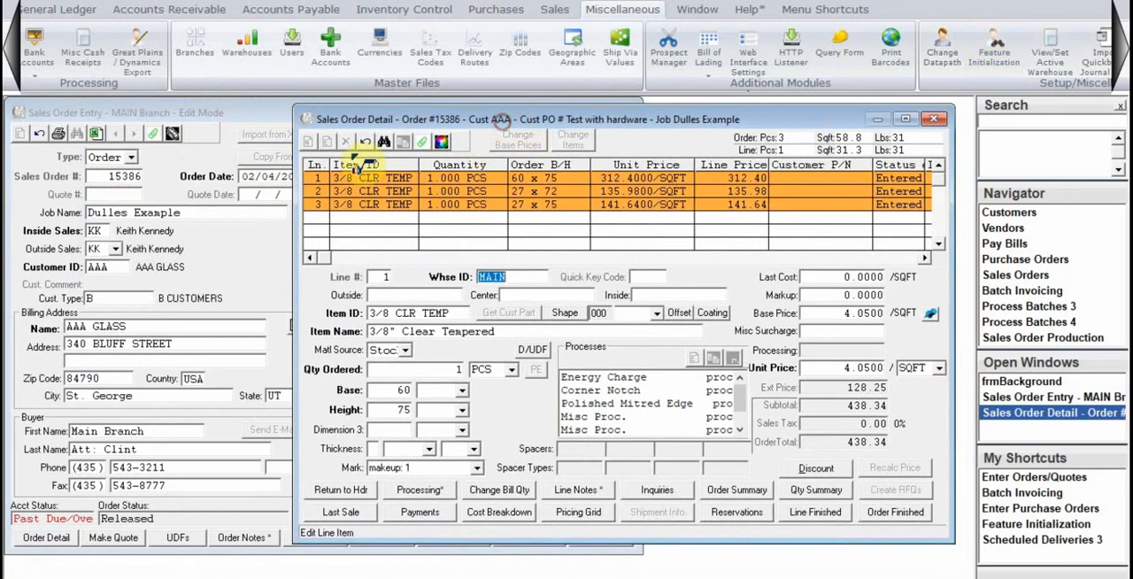